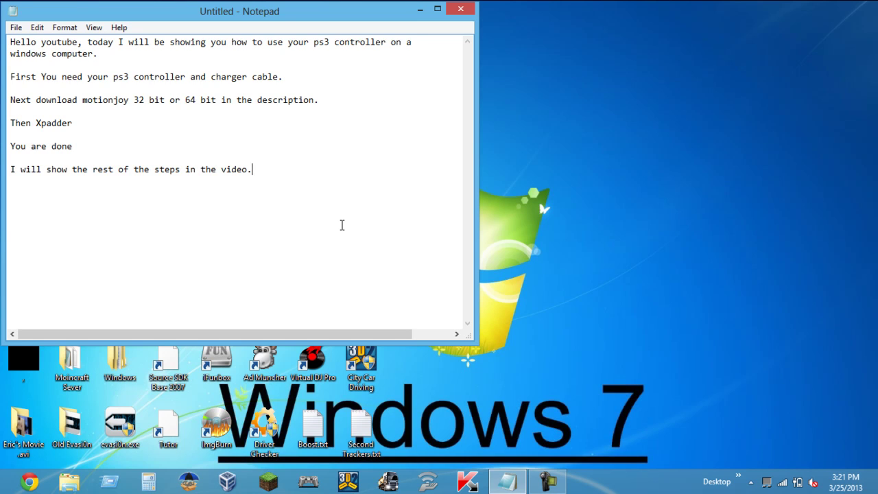
- Launch DS3 Tool from the desktop and add the line "When installing motion joy it will become ds3 tool." to the Notepad notes
click(342, 225)
click(419, 9)
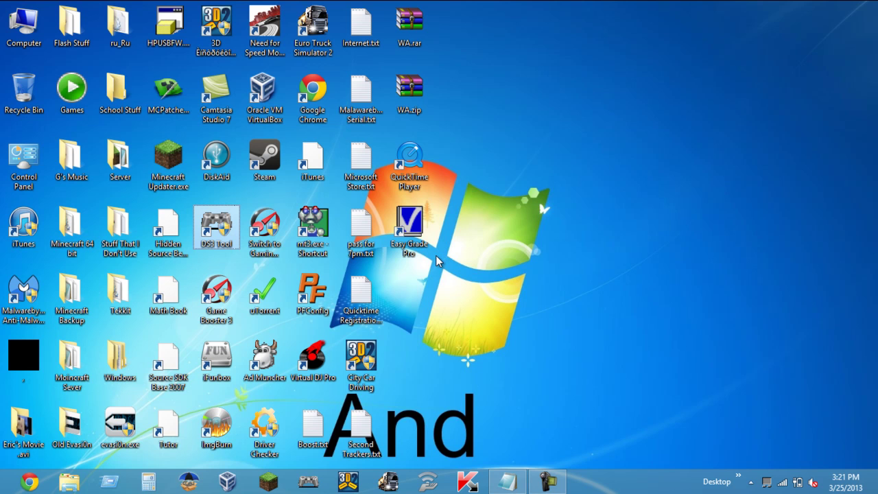
click(507, 482)
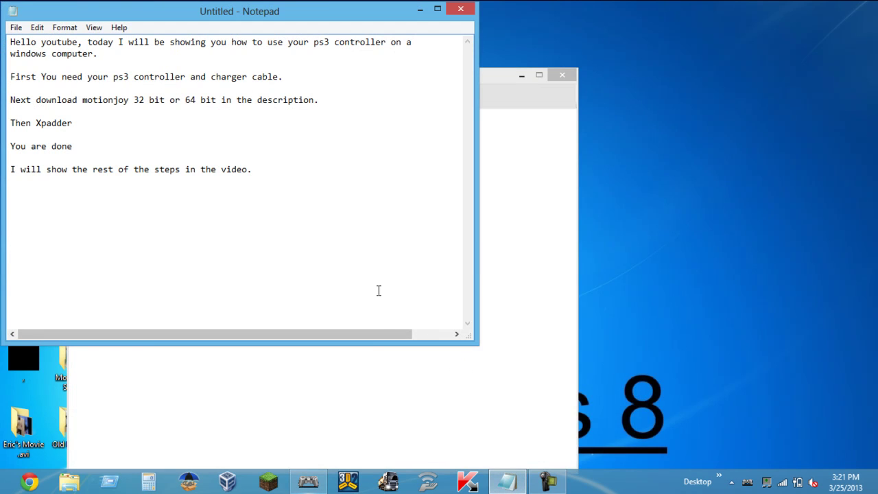
key(Return)
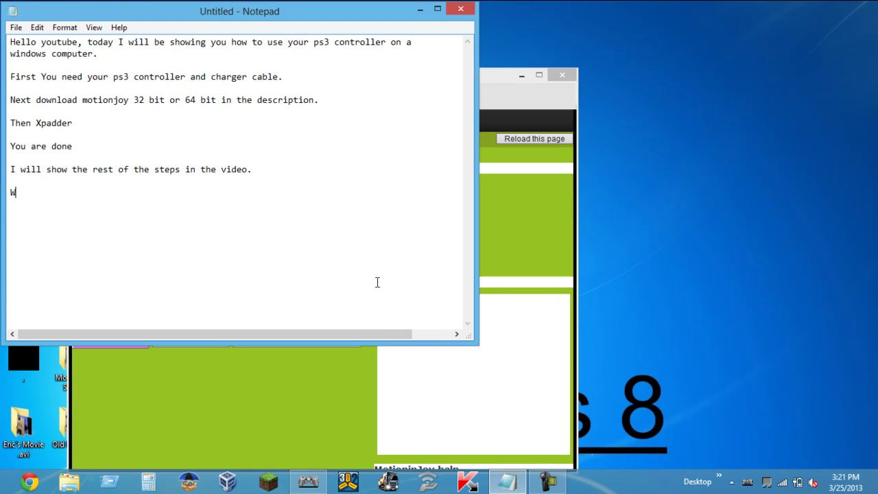
text(When instakku)
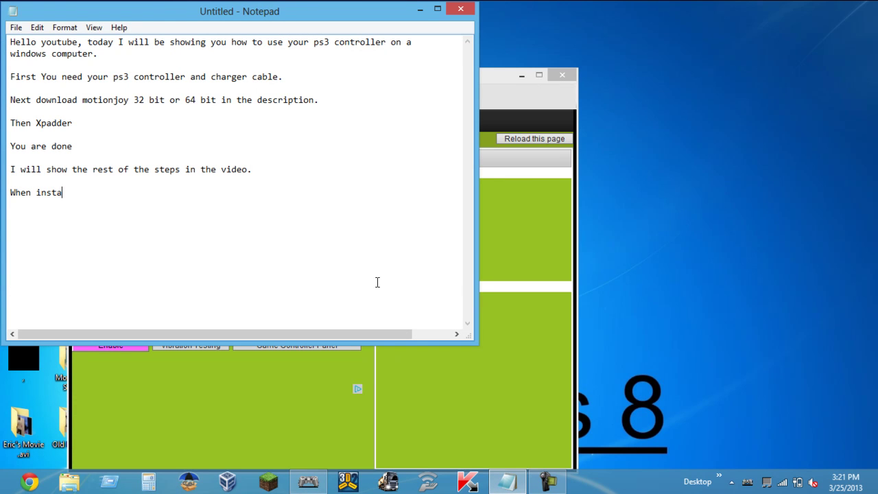
key(BackSpace)
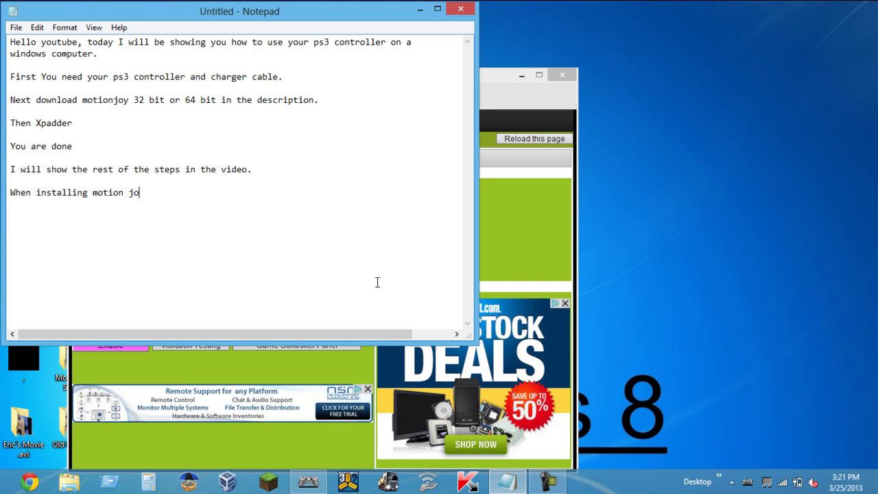
text(y it will become ds3 tool.)
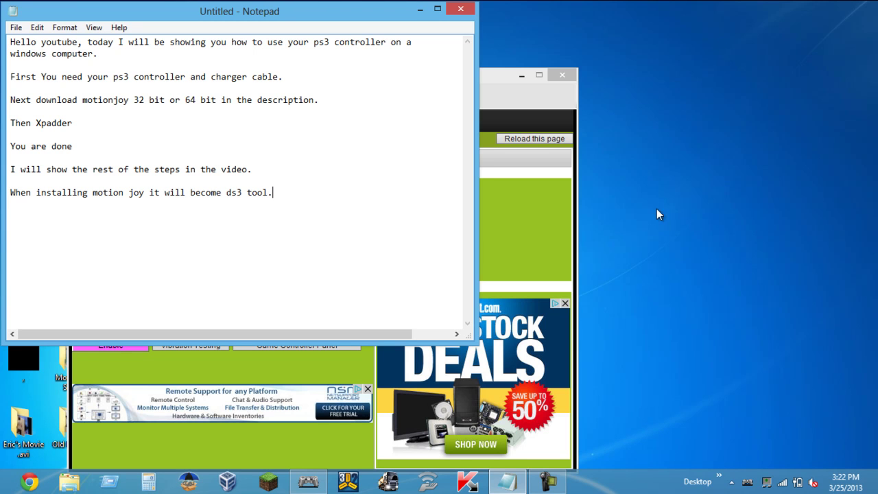
- Switch to MotioninJoy Gamepad tool and load its driver for the connected controller at Port_#0001.Hub_#0003
click(568, 236)
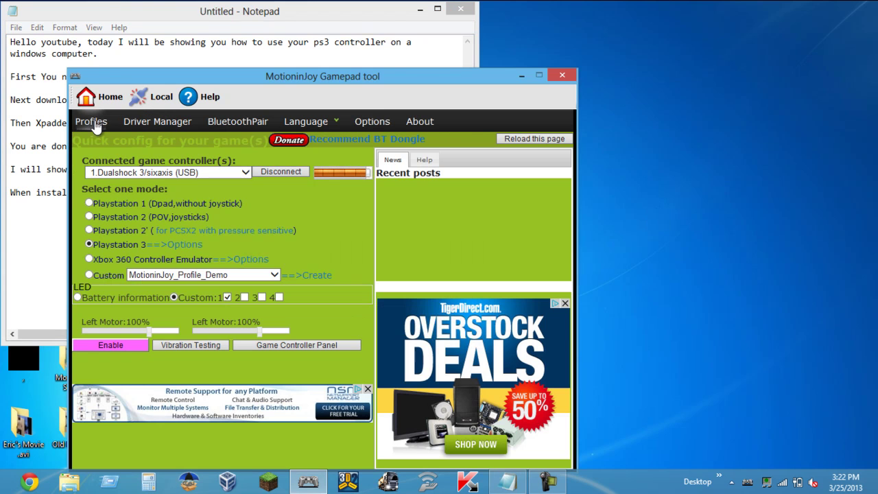
click(110, 93)
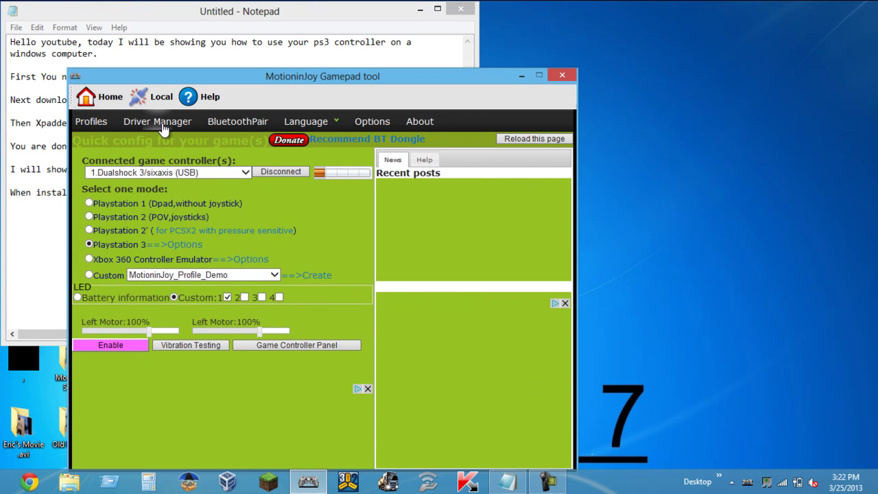
click(164, 126)
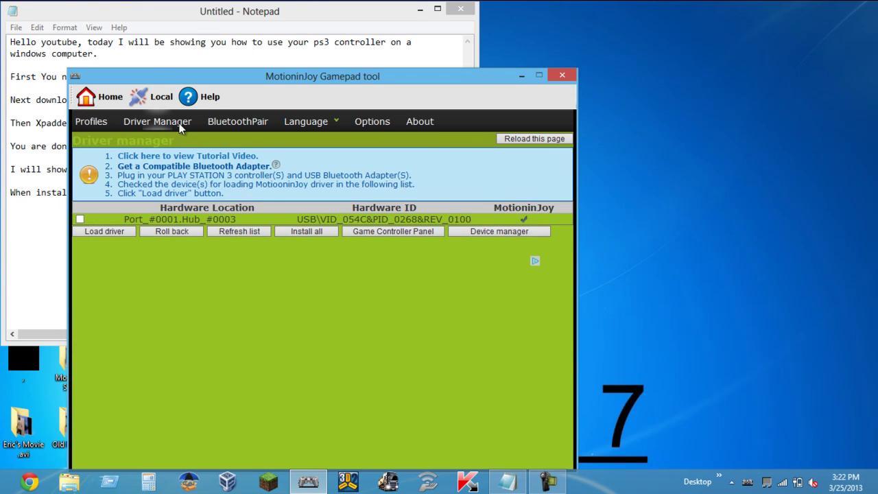
click(80, 218)
click(93, 231)
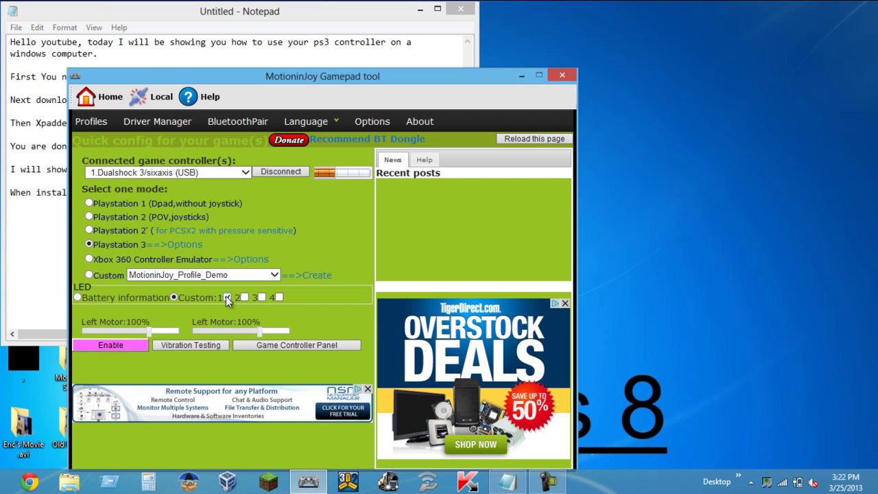
- Enable the connected controller in Playstation 3 mode, test its vibration and minimize the open windows
click(118, 345)
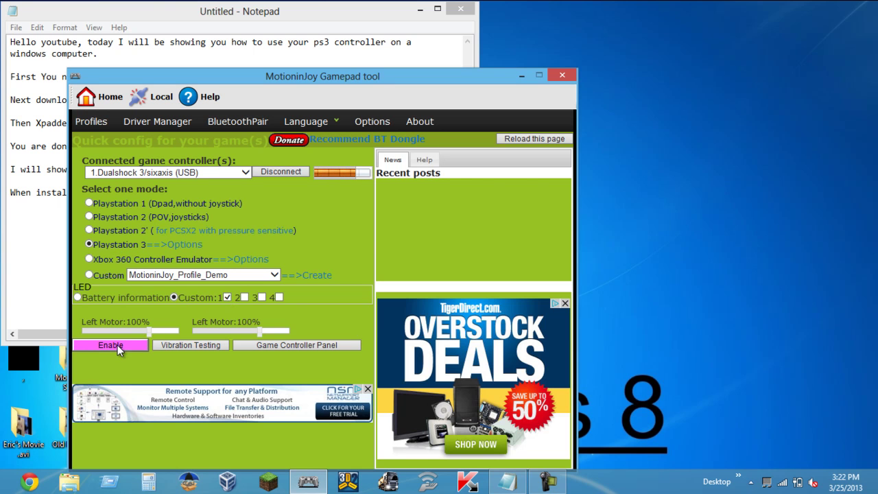
click(177, 343)
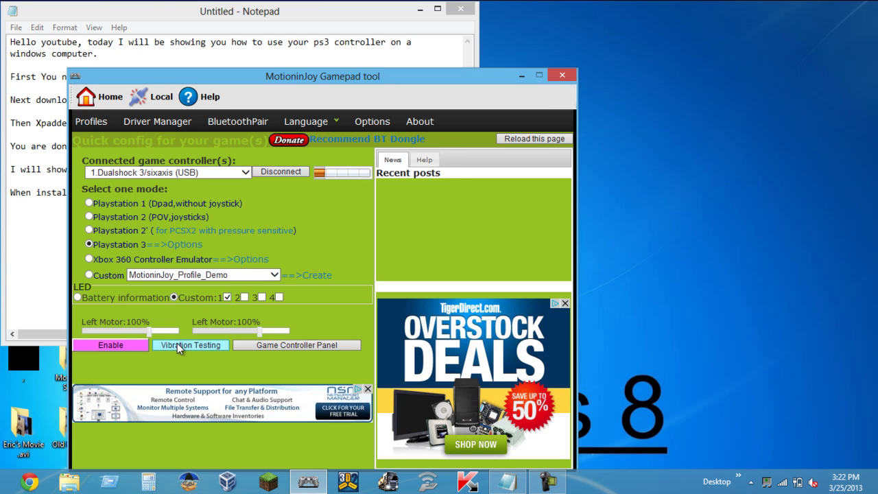
click(521, 76)
click(419, 10)
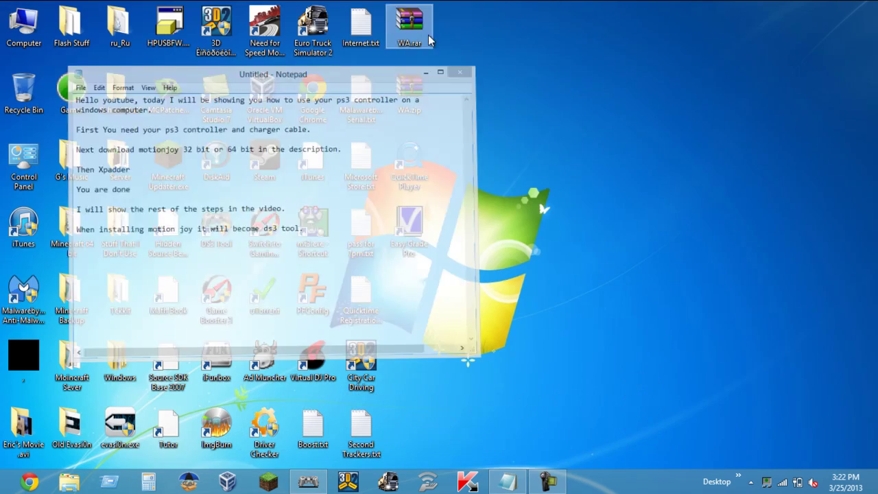
- Search the computer's files for "xpadder" and launch Xpadder.exe
key(super+q)
text(xpadder)
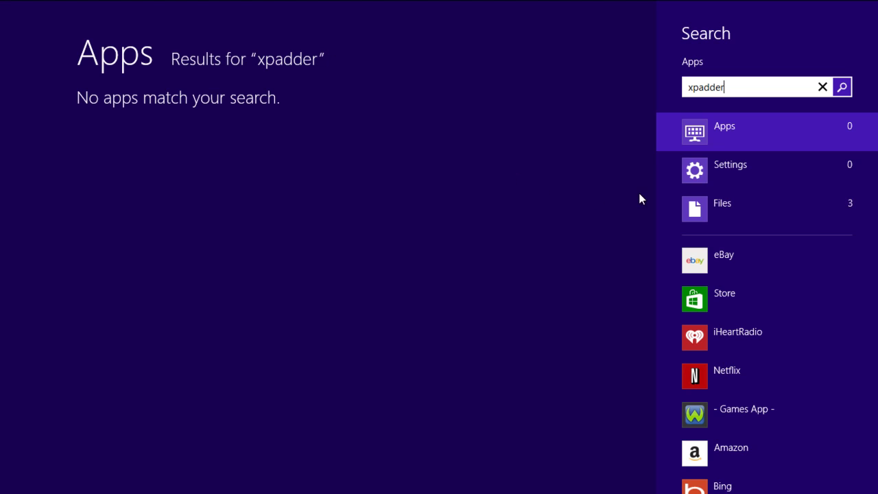
click(672, 205)
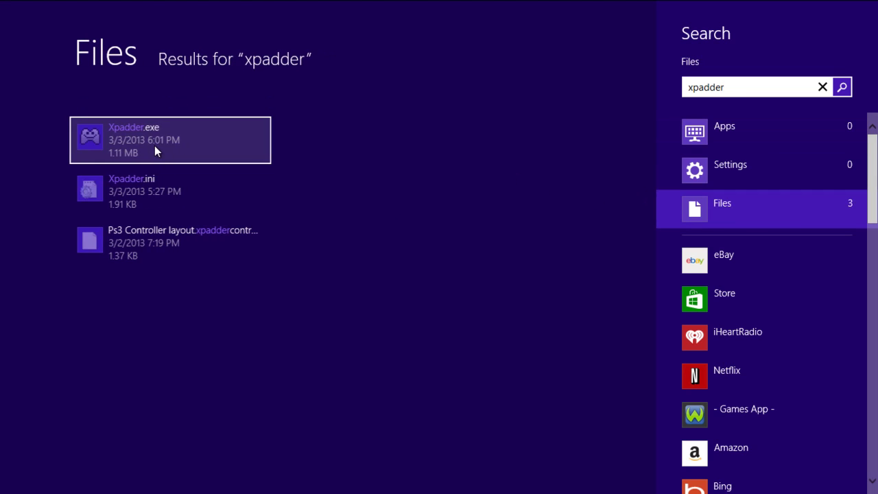
click(154, 150)
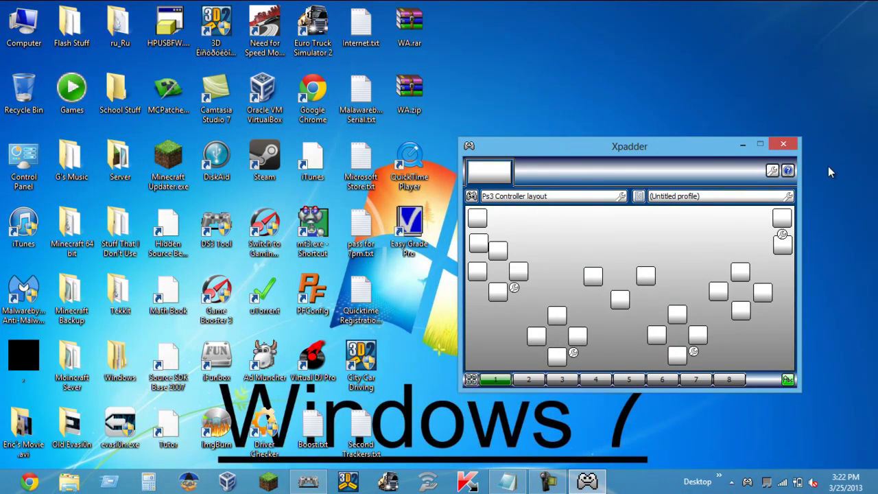
- Check the MotioninJoy Virtual Game Controller's properties and start a new controller layout
click(501, 173)
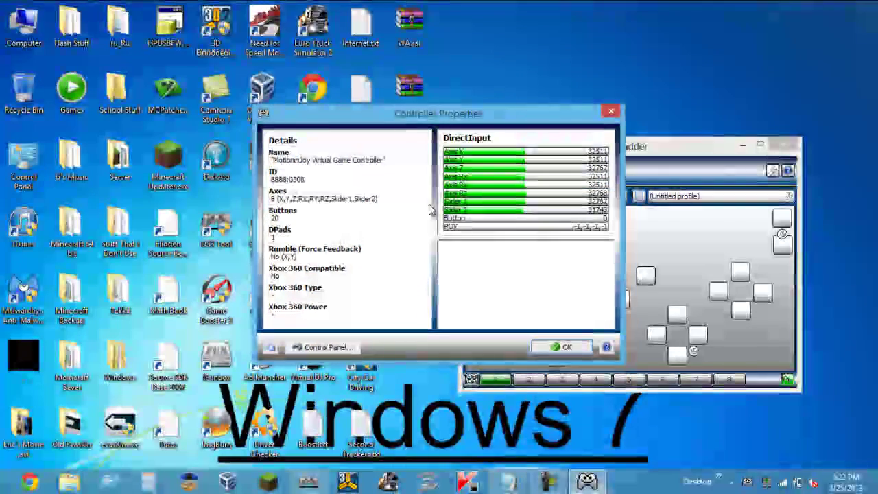
click(564, 346)
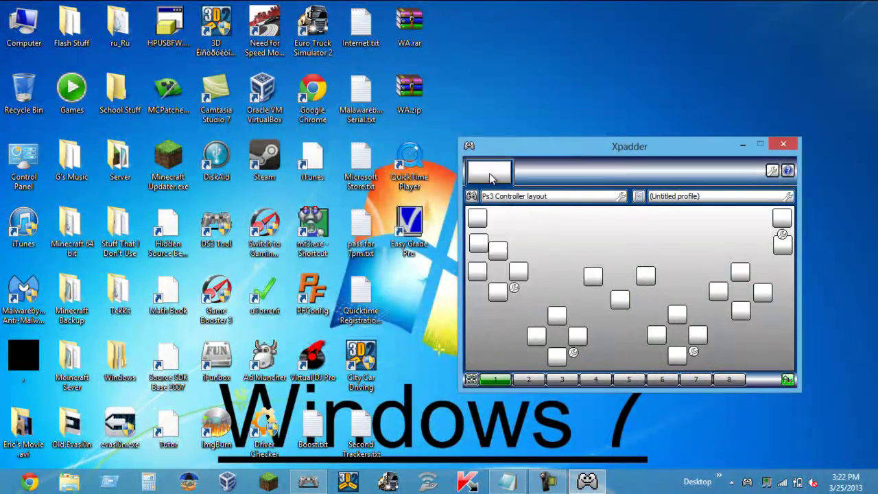
click(471, 197)
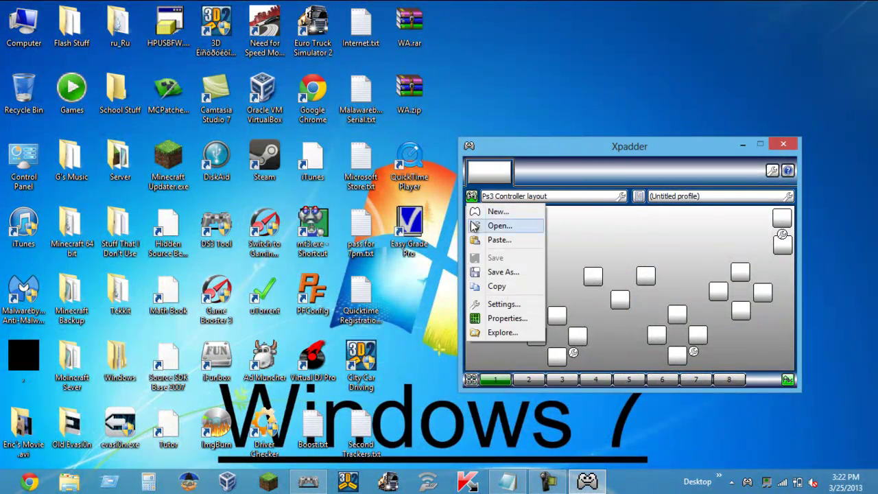
click(475, 210)
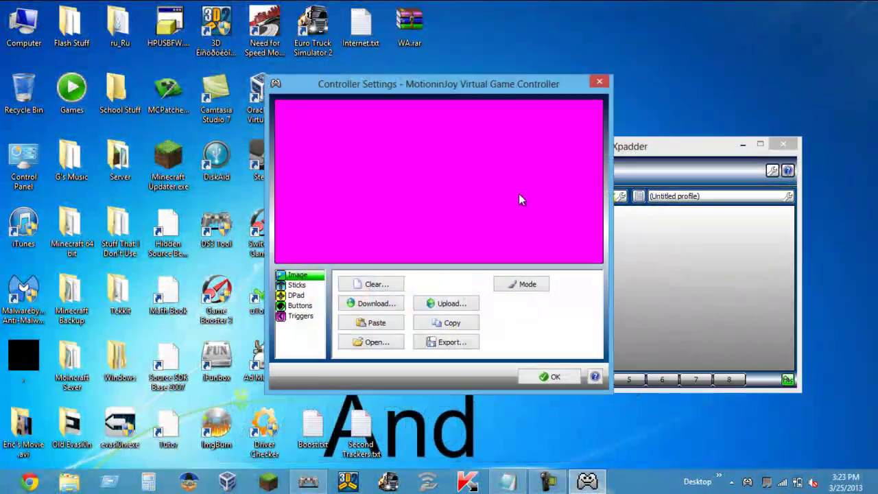
- Enable Stick 1 on Axis X/Y, Stick 2 on Axis RX/RY and the DPad on POV in the new layout
click(296, 286)
click(341, 280)
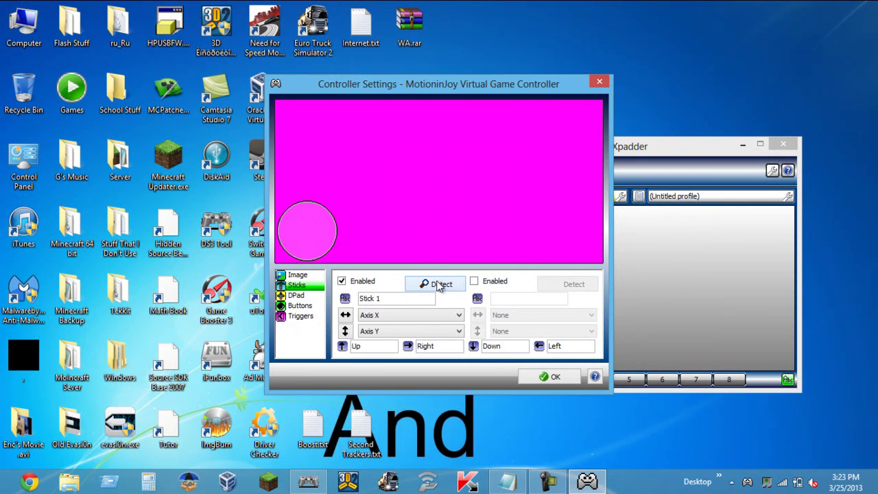
click(475, 282)
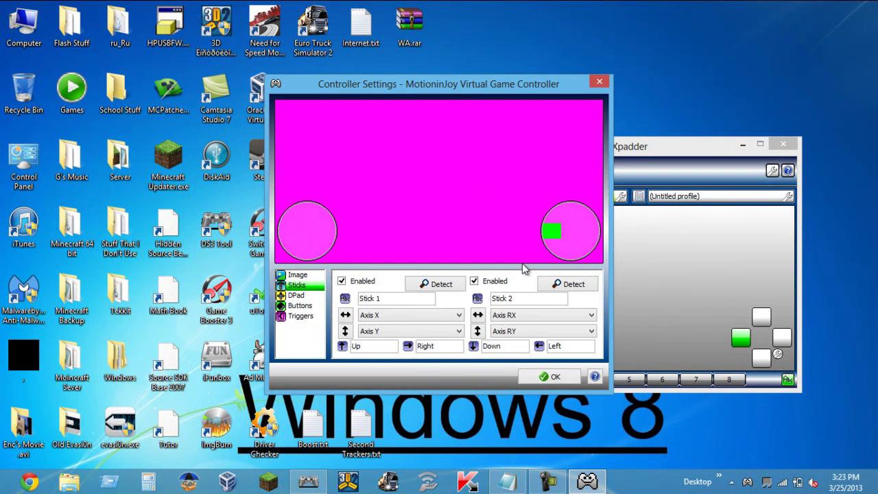
click(297, 295)
click(342, 281)
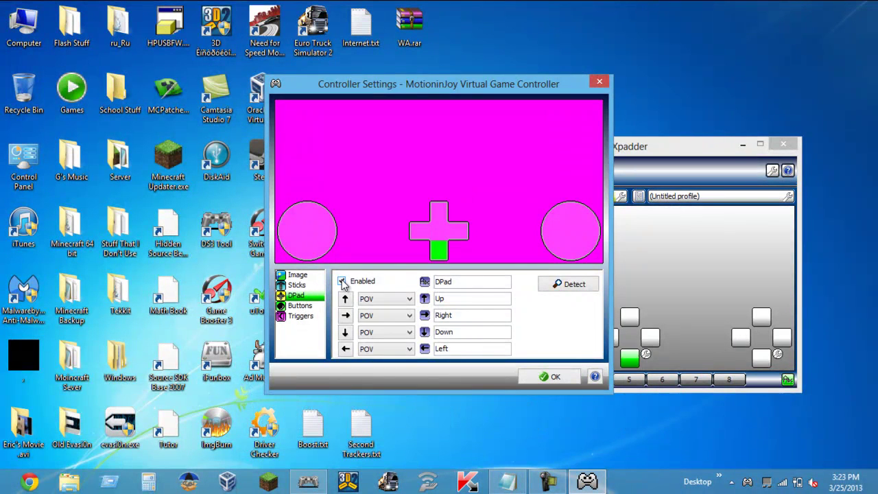
- Enable the triggers, with Trigger Left on Axis Z+ and Trigger Right on Axis Z-
click(300, 306)
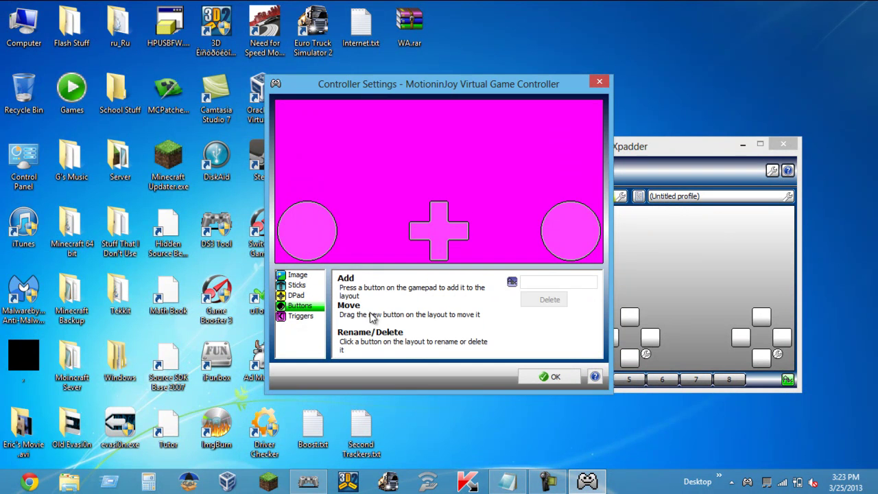
click(309, 316)
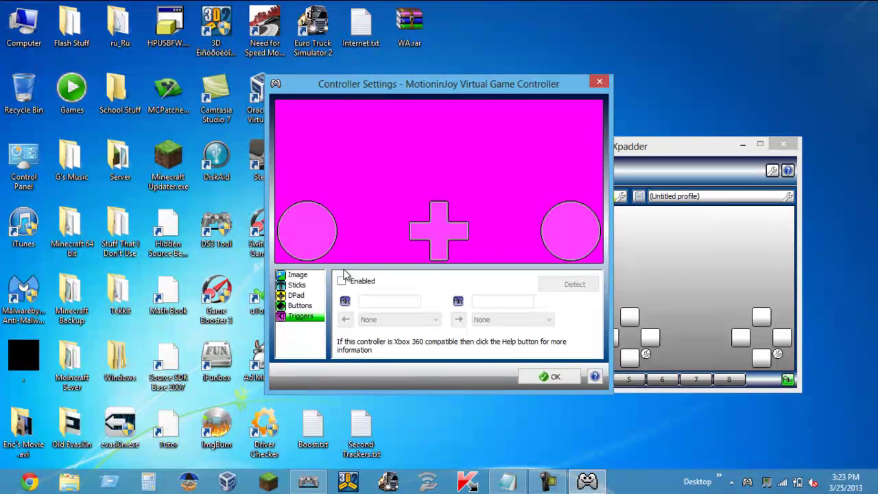
click(342, 282)
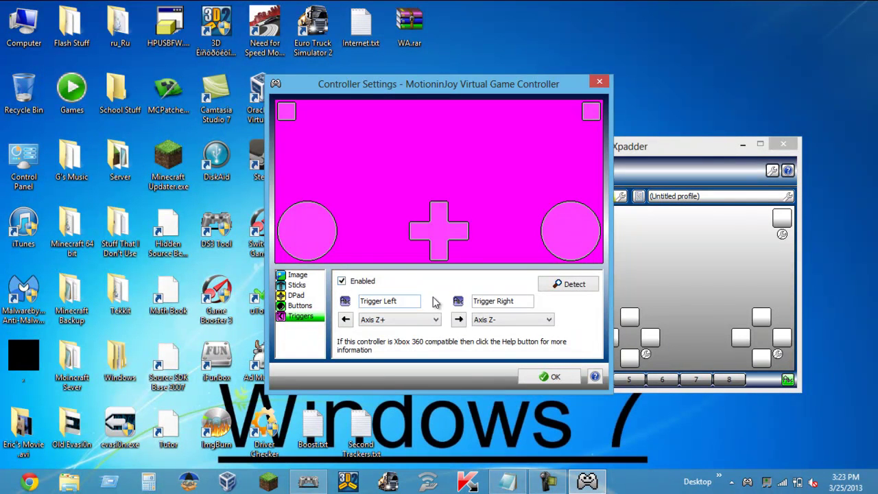
- Add eleven gamepad buttons to the controller layout
click(312, 306)
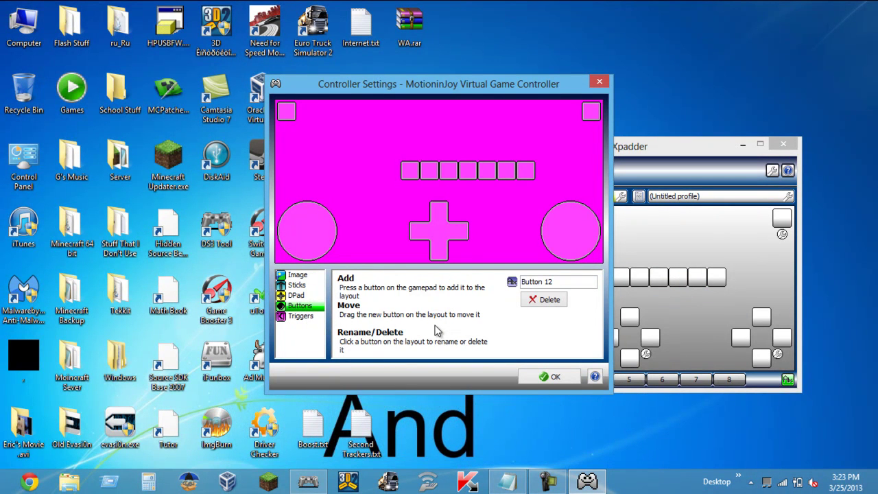
click(301, 286)
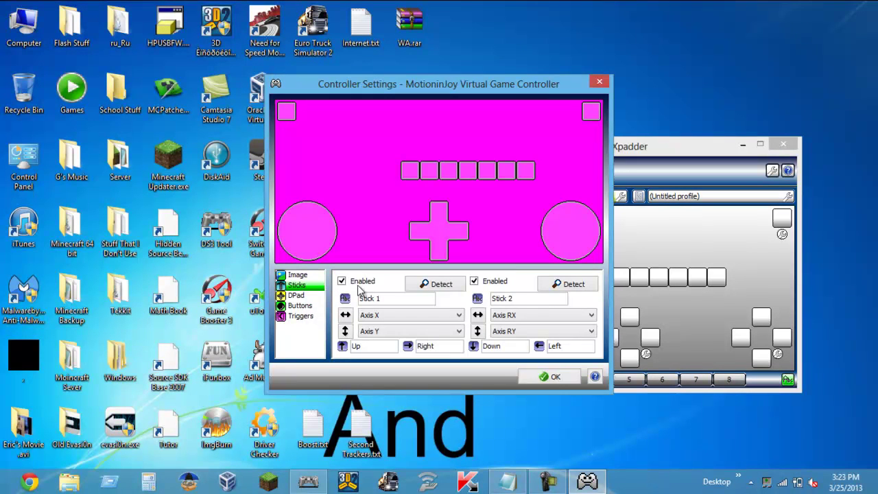
click(312, 306)
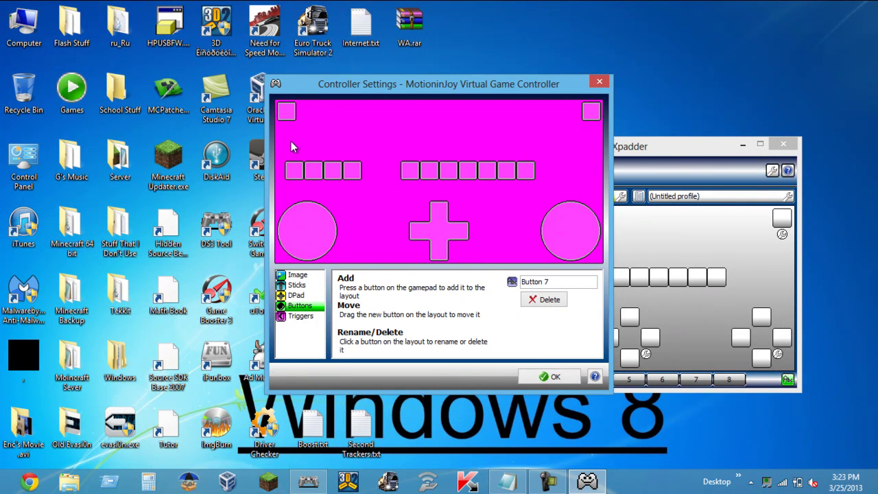
- Lower both triggers slightly and place one shoulder button above each in the layout's upper corners
drag(288, 120, 287, 140)
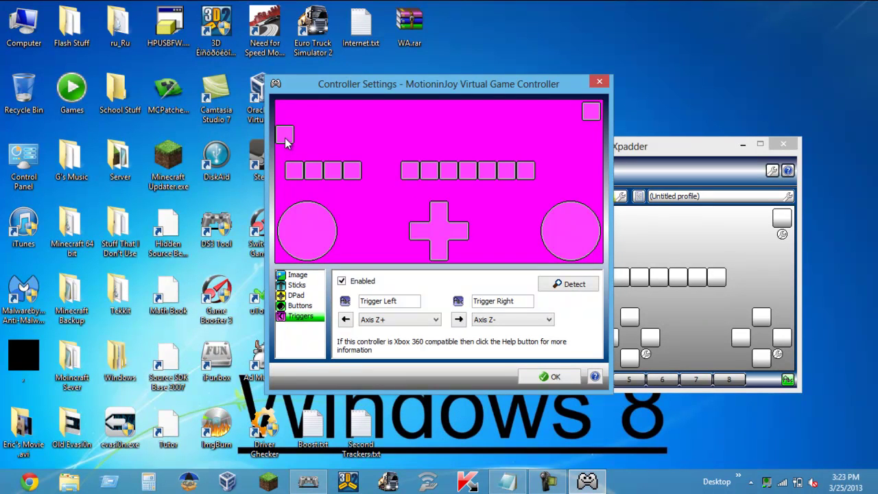
drag(407, 176, 281, 122)
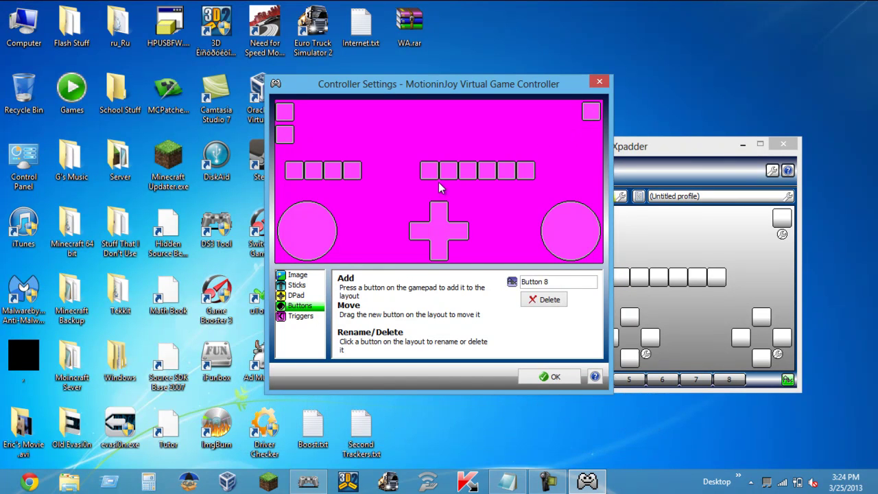
drag(594, 110, 591, 130)
drag(424, 179, 591, 114)
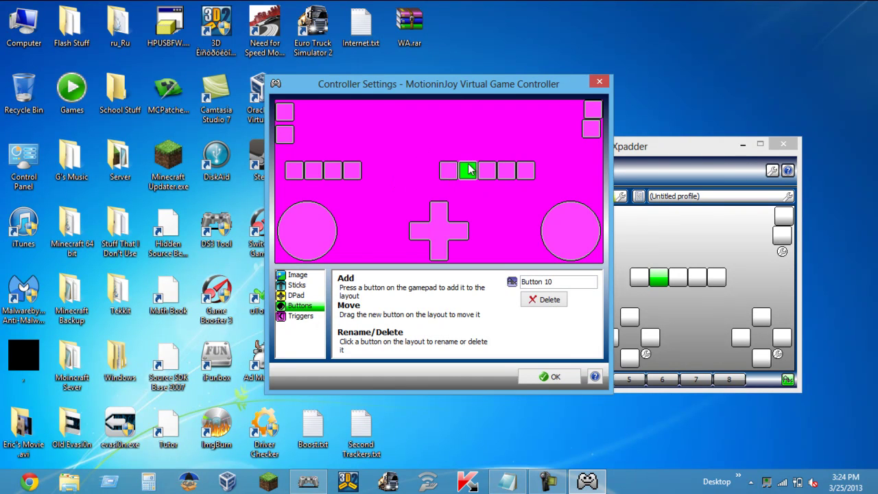
- Arrange three buttons as a small triangle in the middle of the layout, two side by side and one below
drag(467, 171, 406, 180)
drag(524, 179, 415, 199)
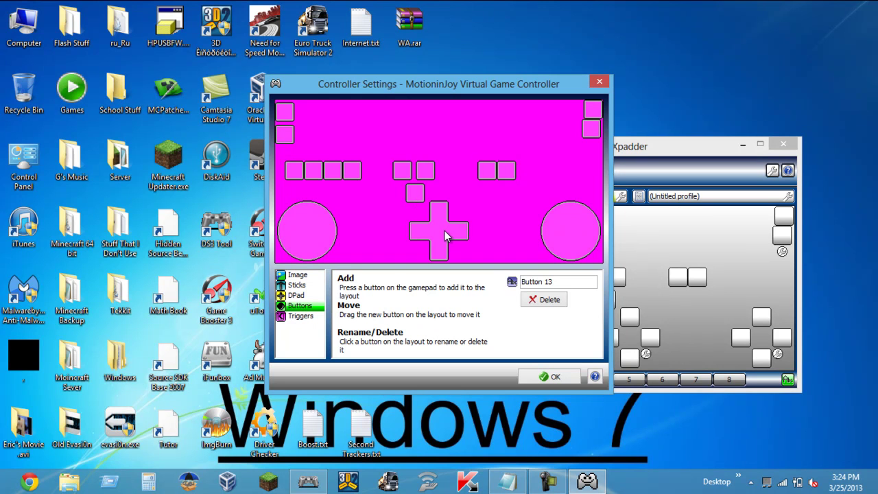
- Move both sticks towards the centre of the layout and place the DPad to the left of Stick 1
drag(303, 240, 374, 241)
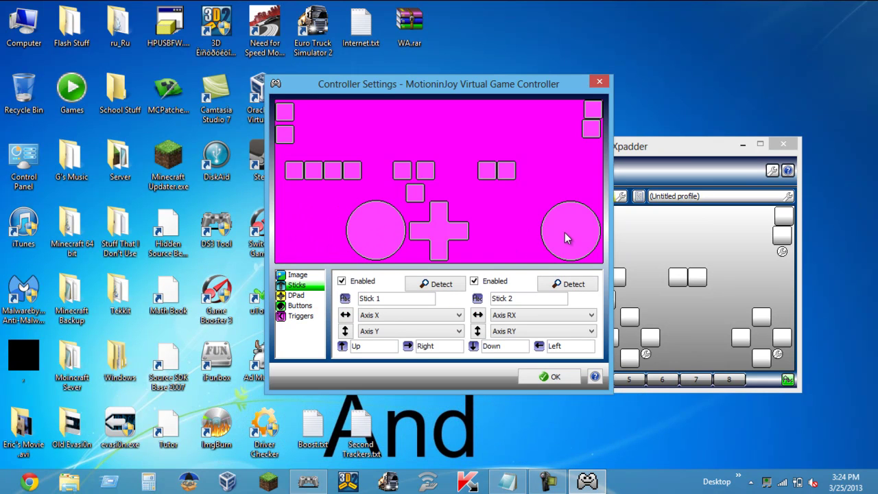
drag(549, 234, 494, 234)
drag(439, 231, 306, 218)
- Spread the row buttons apart across the upper part of the layout, away from the central triangle
drag(299, 178, 398, 139)
drag(339, 171, 355, 146)
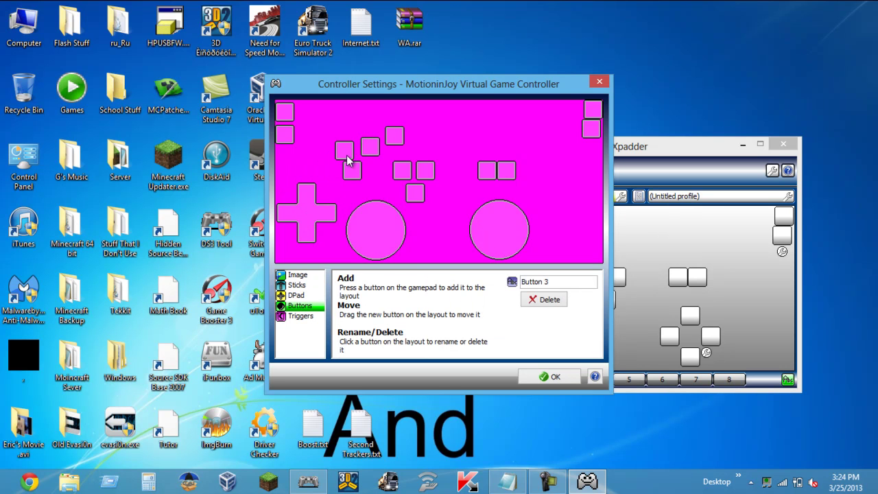
drag(353, 177, 457, 134)
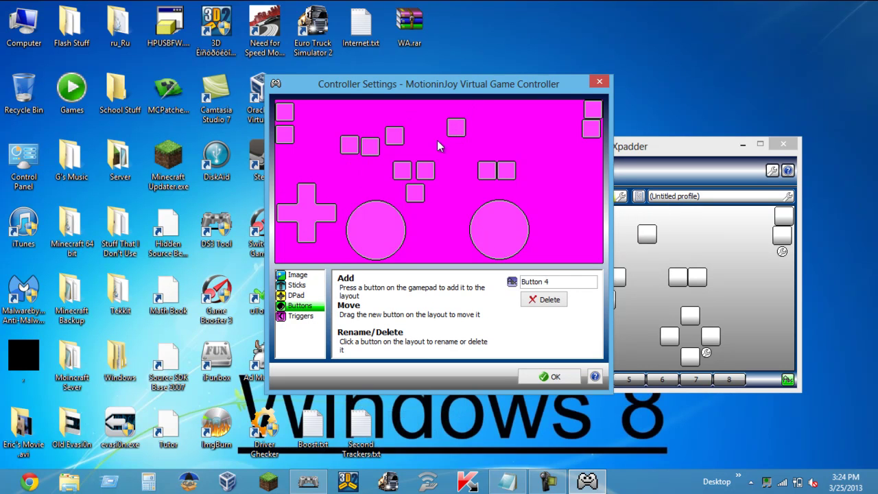
drag(484, 176, 506, 144)
- Move the two sticks closer together at the bottom centre of the layout and raise the DPad slightly
drag(500, 223, 478, 223)
drag(391, 217, 406, 223)
drag(317, 227, 314, 213)
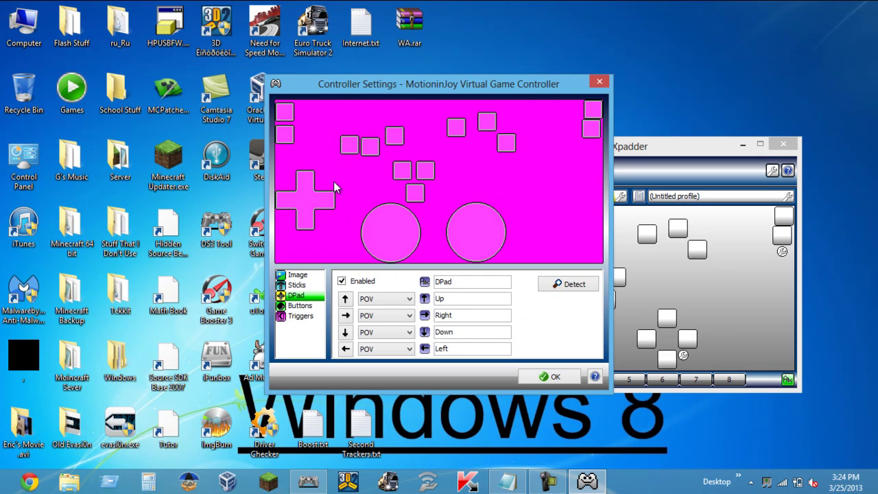
- Arrange four of the loose buttons in a diamond to the right of Stick 2
click(349, 147)
drag(350, 147, 556, 221)
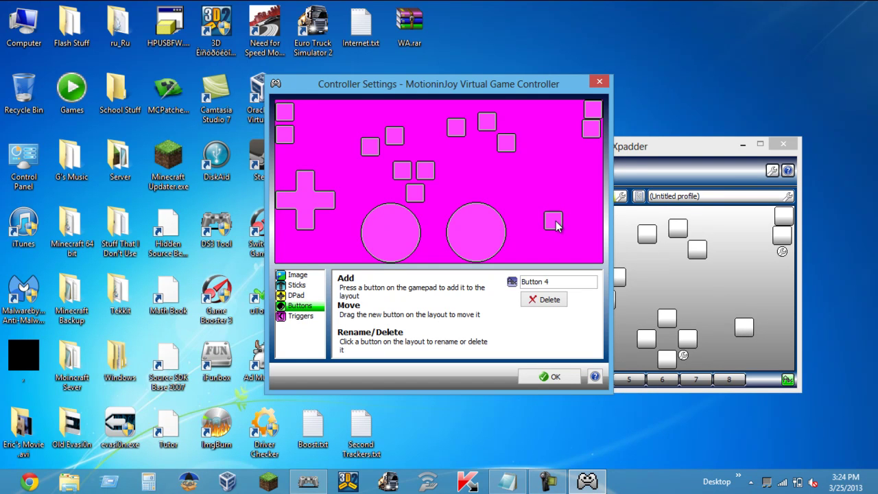
drag(460, 133, 530, 195)
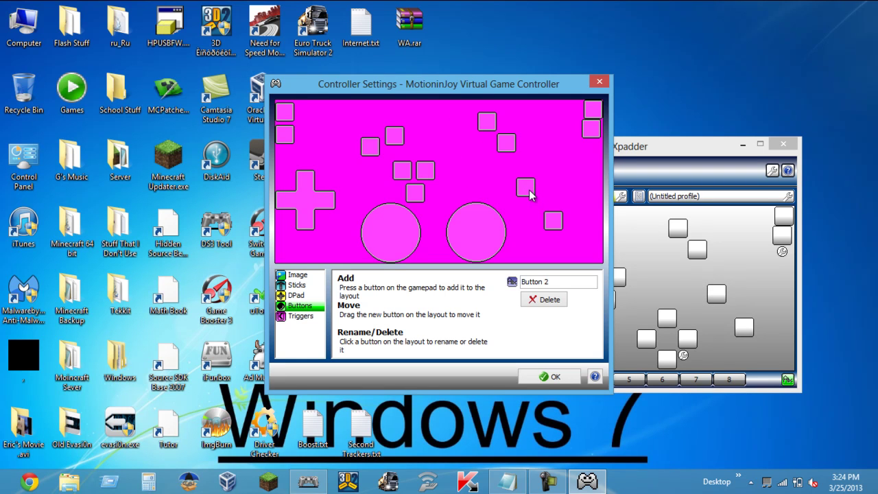
drag(396, 137, 578, 189)
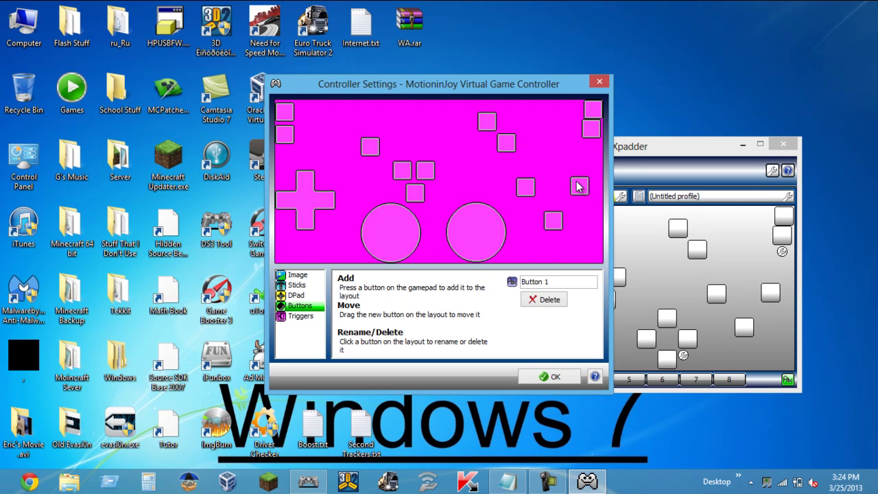
drag(379, 149, 554, 156)
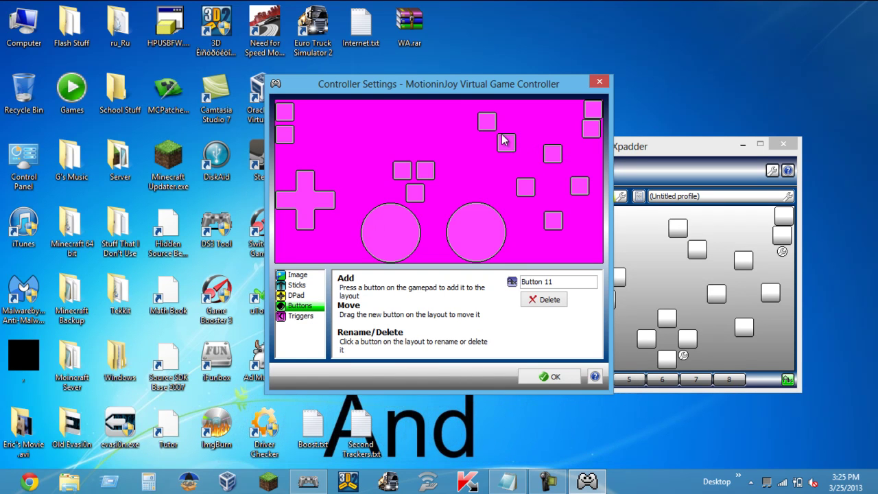
- Place one remaining button in the centre of each stick and accept the controller layout
drag(494, 130, 398, 241)
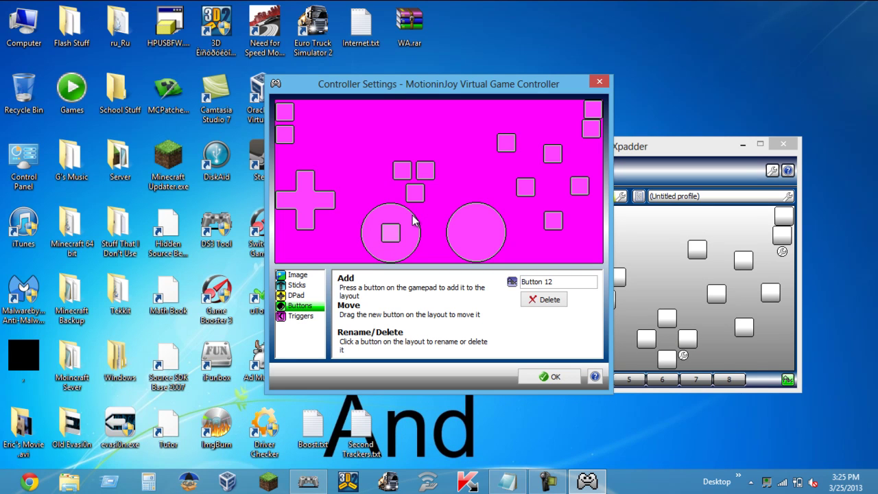
drag(508, 145, 484, 238)
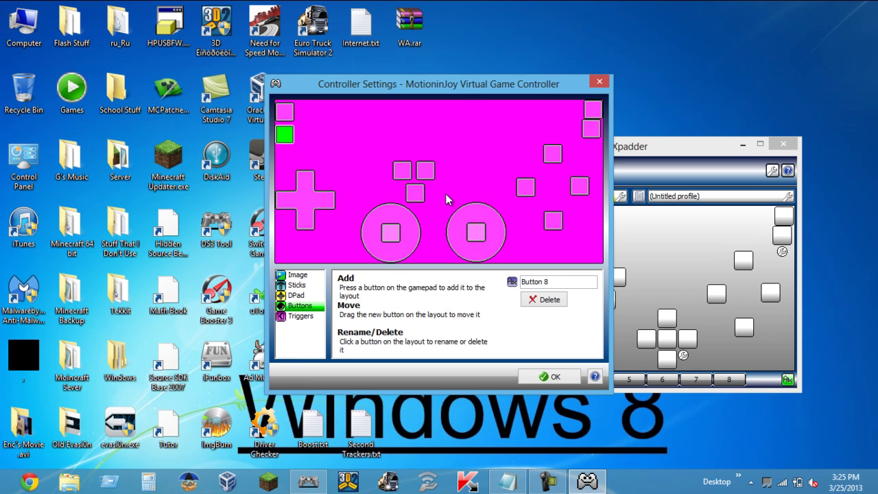
click(530, 378)
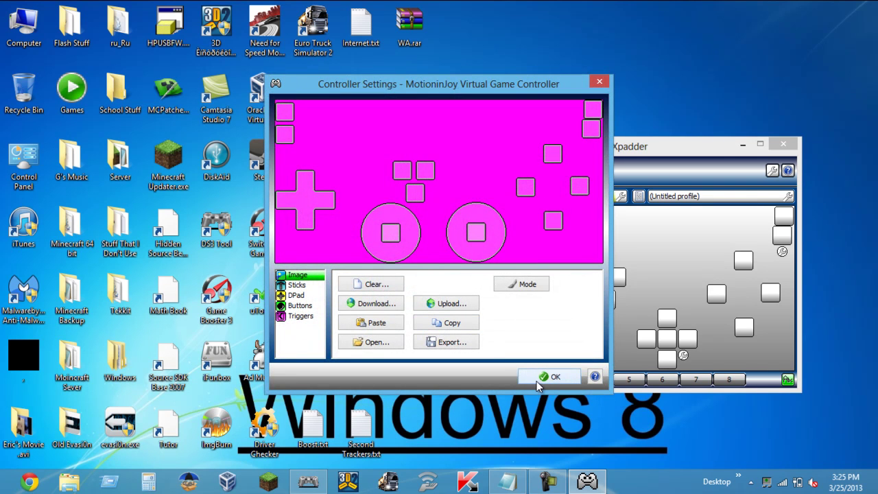
click(542, 378)
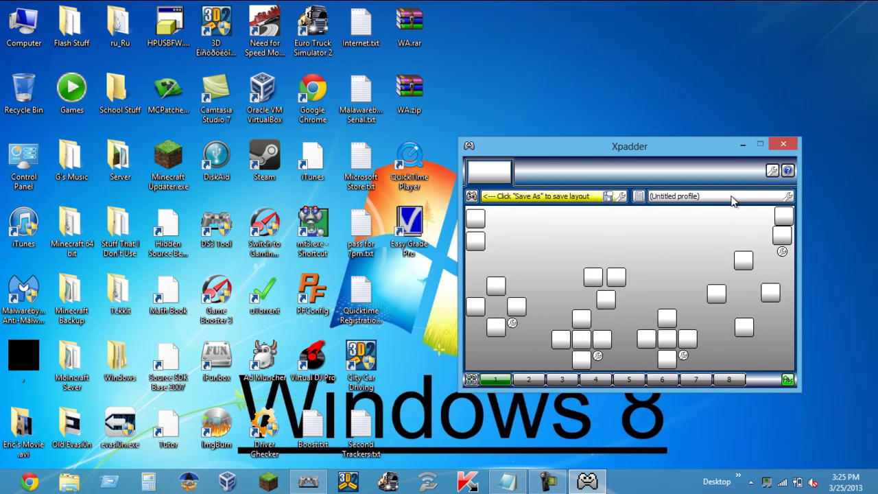
- Save the controller layout in the Pictures library as "Ps3 controller" and close Xpadder
click(733, 199)
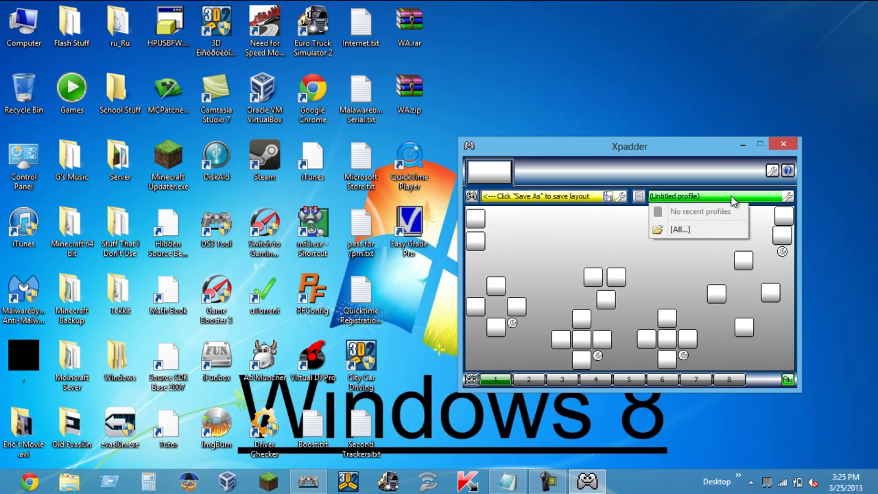
click(578, 249)
click(471, 196)
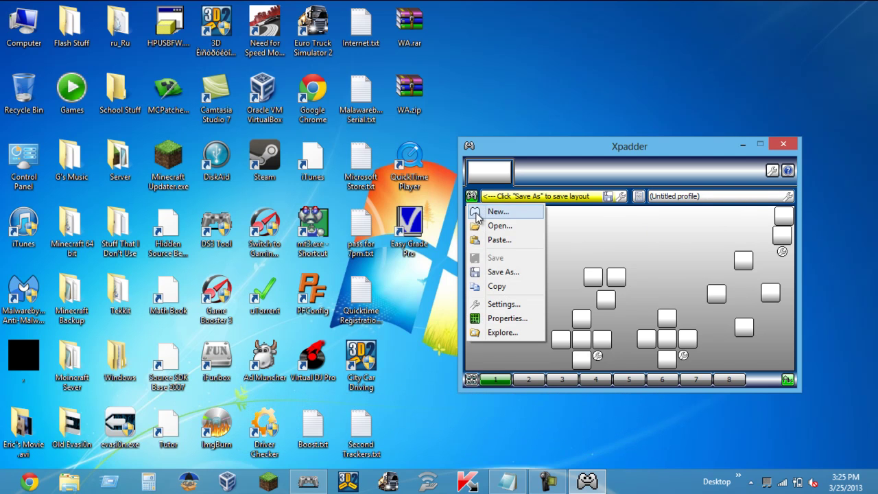
click(491, 273)
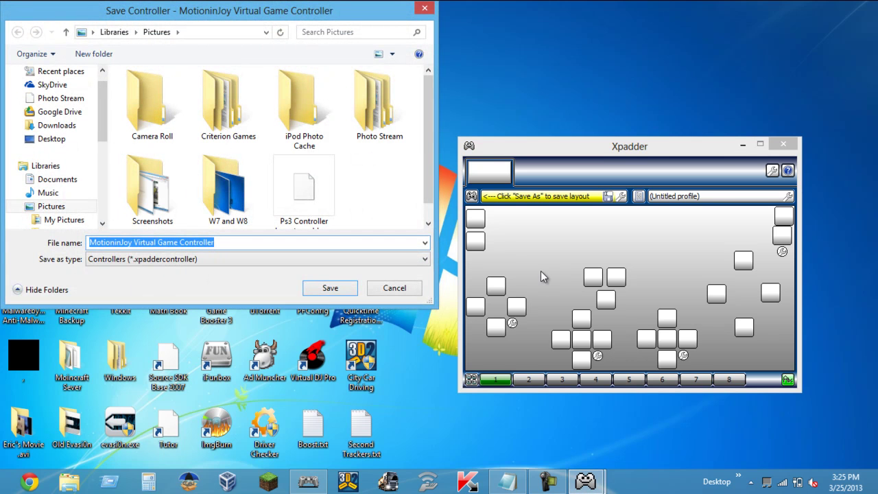
text(Ps3 controller)
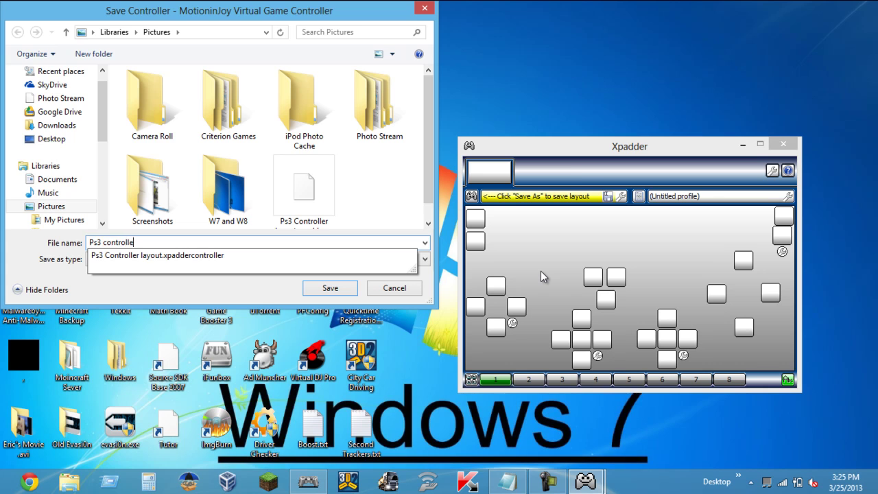
key(Return)
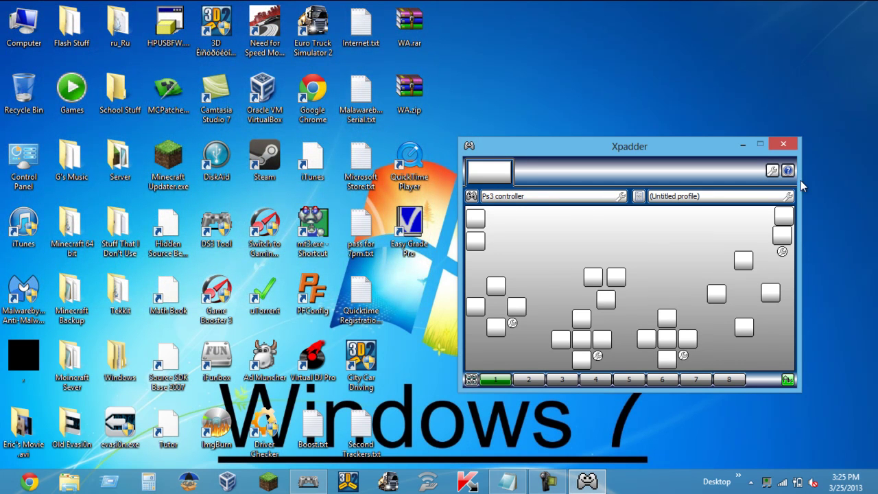
click(783, 144)
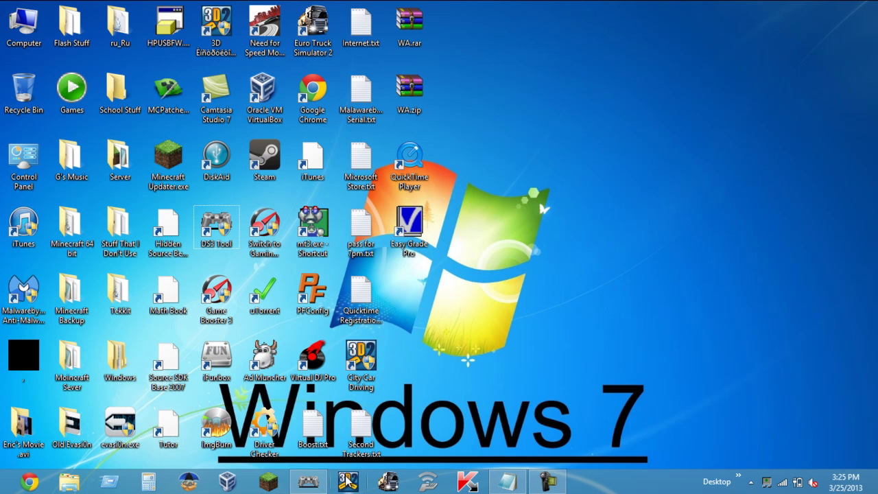
- Bring up the MotioninJoy Gamepad tool, switch to Notepad, and start a new line with "Make sure" below "ds3 tool."
click(308, 482)
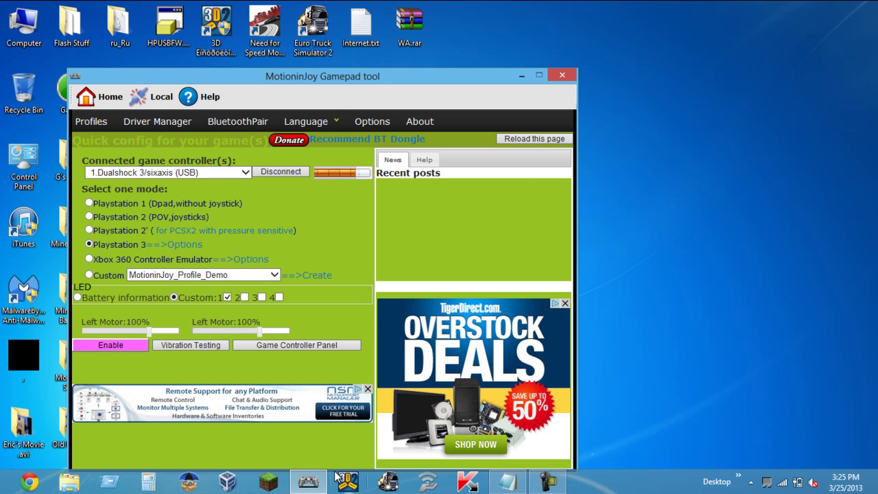
click(508, 482)
key(Return)
key(Return)
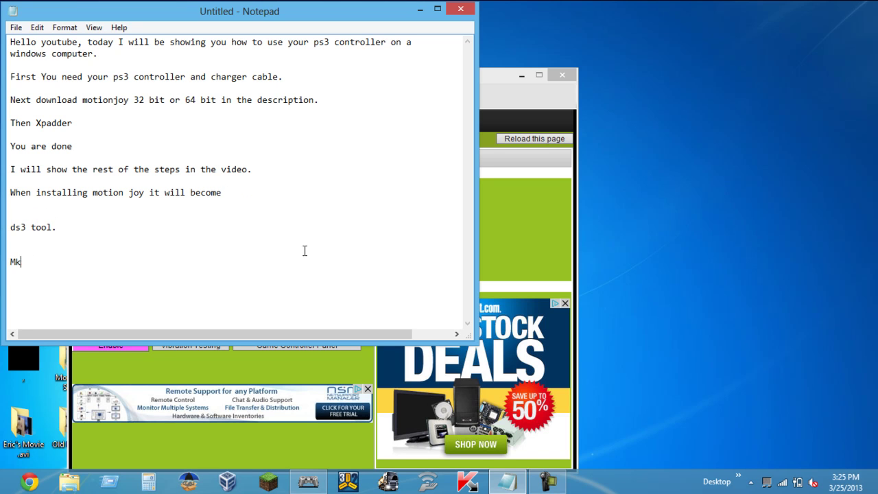
text(ure it)
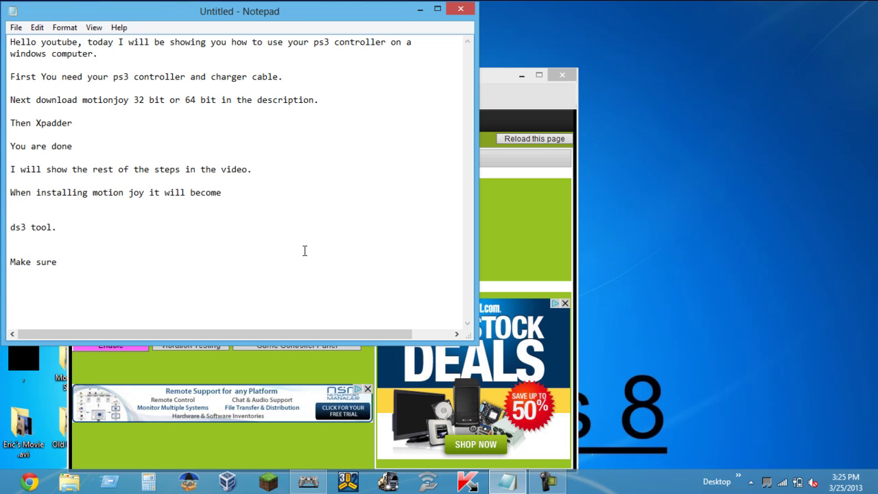